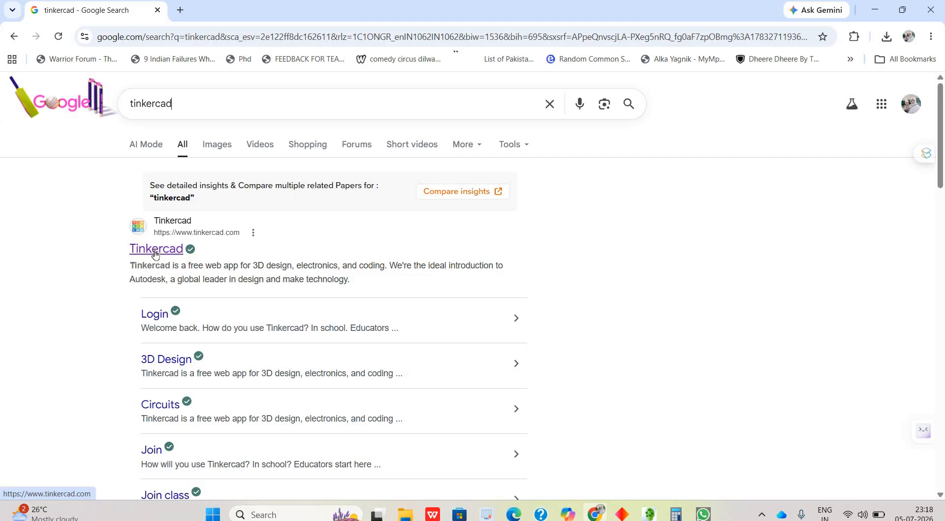
# - Open the Tinkercad website from the search results and create a new Circuits design
pyautogui.click(155, 252)
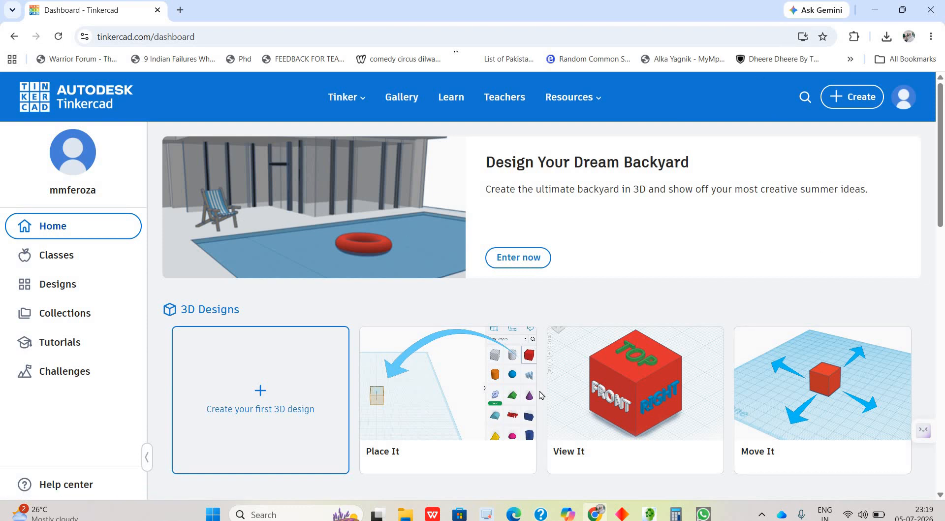
pyautogui.click(844, 102)
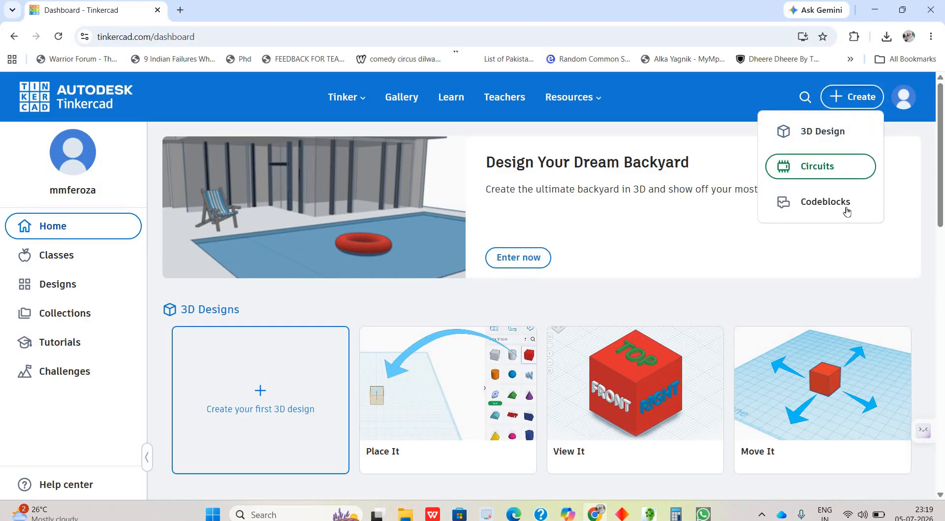
pyautogui.click(819, 168)
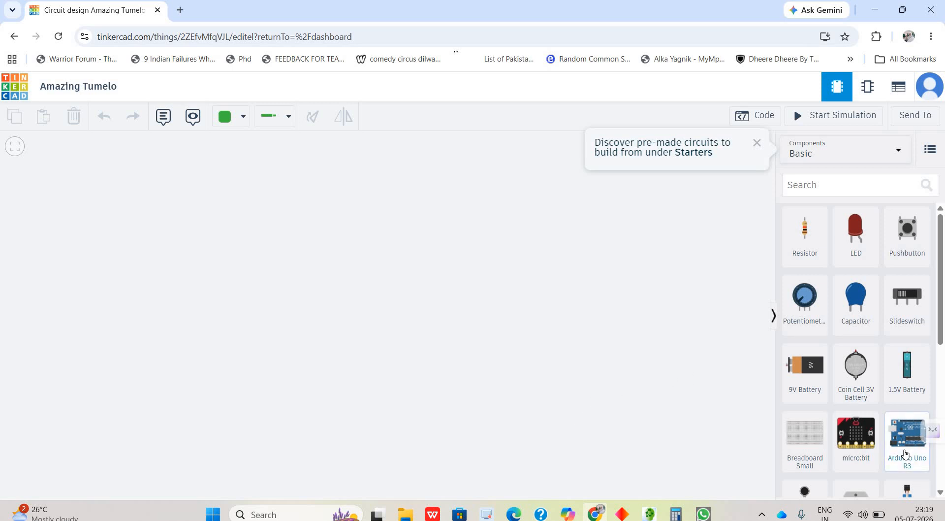
# - Add an Arduino Uno R3 and a small breadboard to the empty workspace
pyautogui.moveTo(905, 454); pyautogui.dragTo(332, 424)
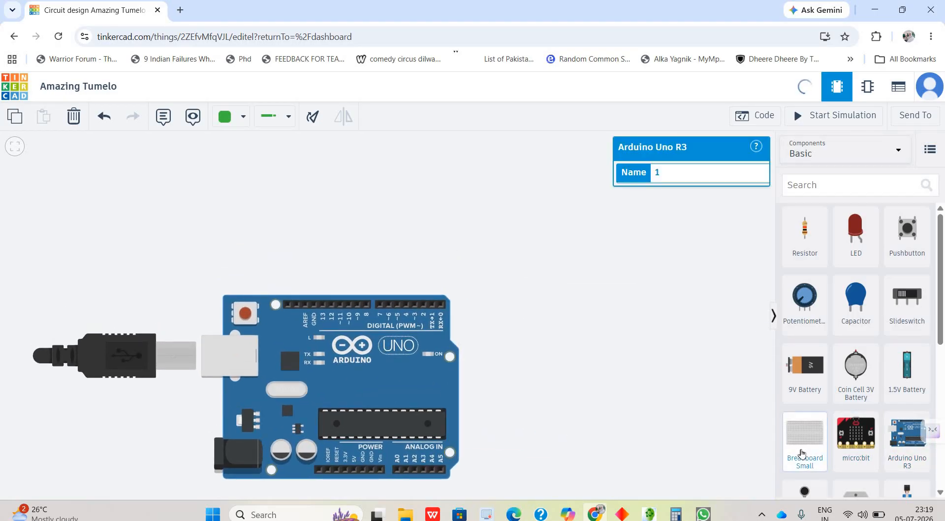
pyautogui.moveTo(801, 453); pyautogui.dragTo(575, 287)
pyautogui.click(583, 296)
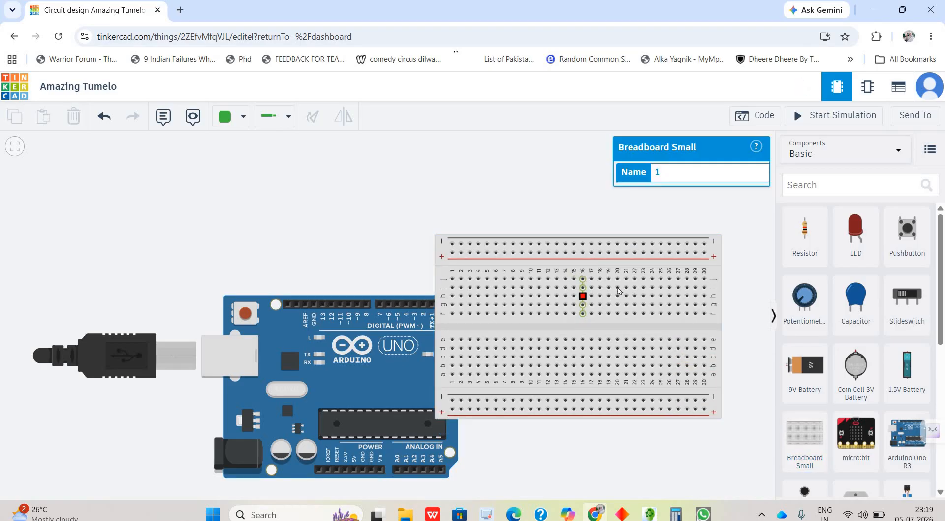
pyautogui.click(582, 298)
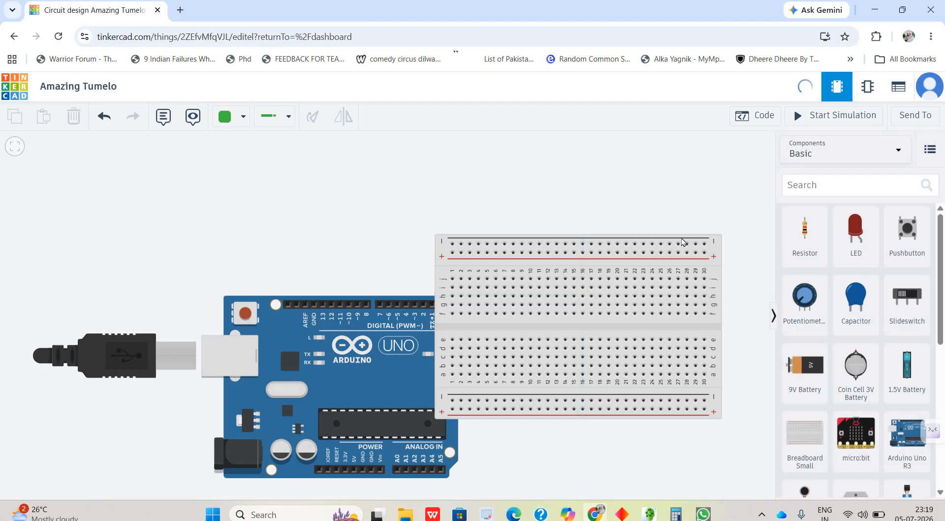
# - Move the breadboard off the Arduino Uno and position it directly above the board
pyautogui.moveTo(712, 240); pyautogui.dragTo(532, 126)
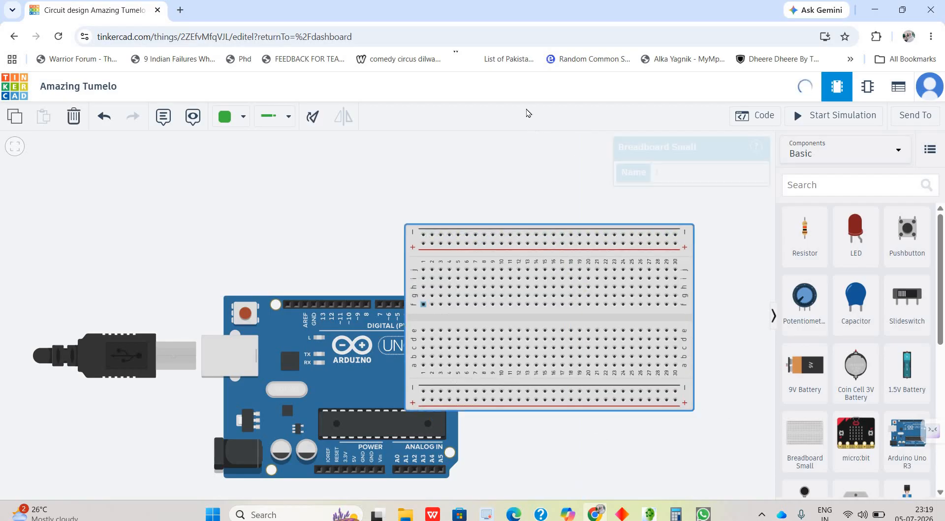
pyautogui.moveTo(555, 314); pyautogui.dragTo(738, 251)
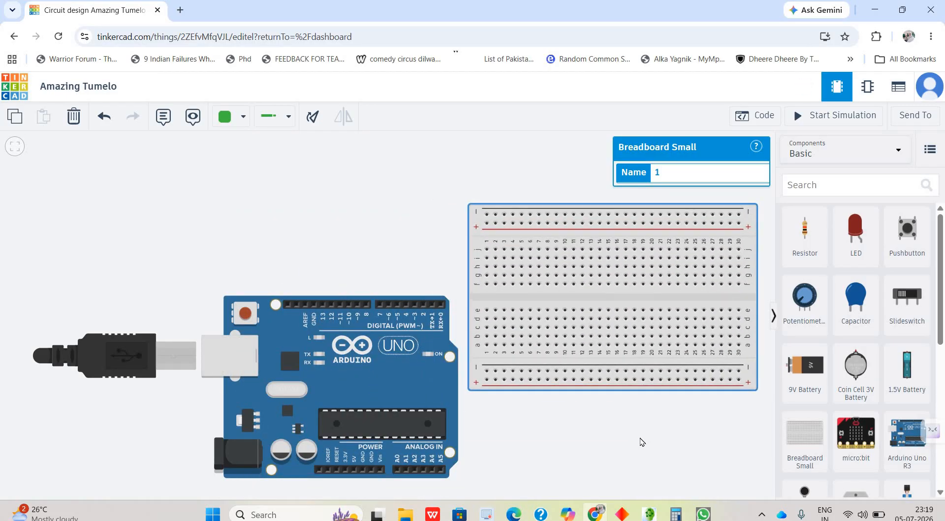
pyautogui.click(545, 436)
pyautogui.scroll(-2, 549, 434)
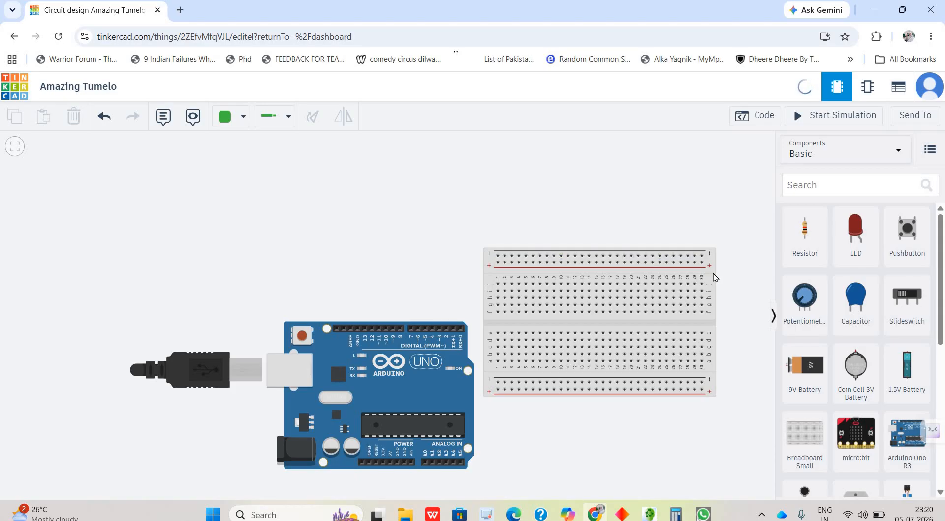
pyautogui.moveTo(599, 260); pyautogui.dragTo(476, 190)
# - Add a red LED beside the breadboard and a resistor beneath the LED
pyautogui.click(856, 235)
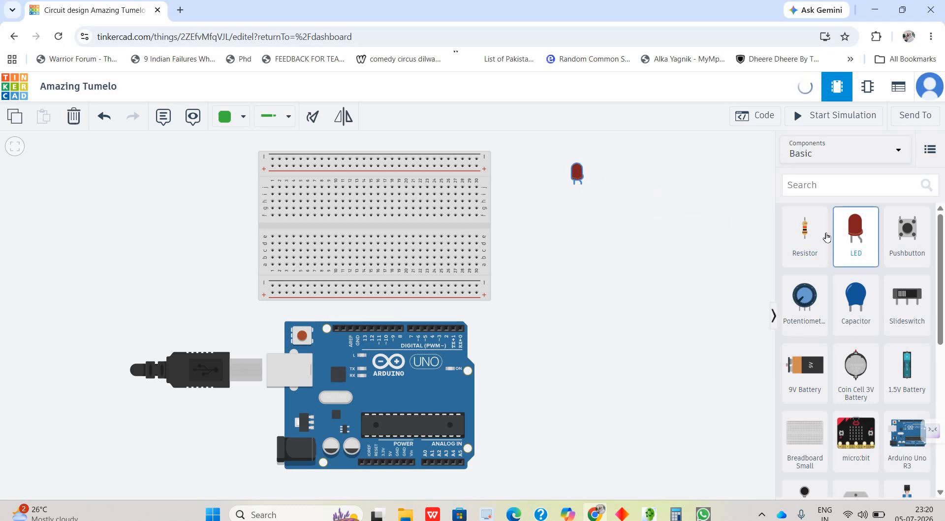
pyautogui.click(577, 175)
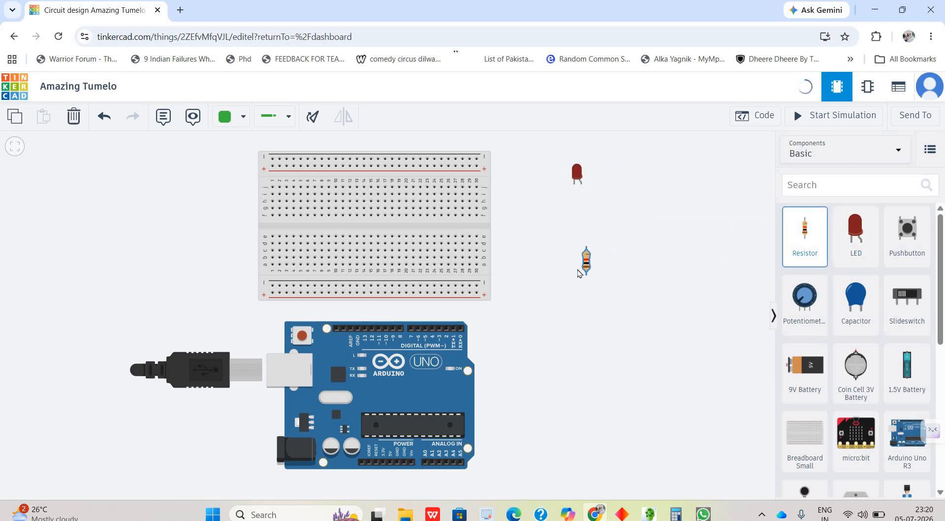
pyautogui.click(578, 271)
pyautogui.click(579, 175)
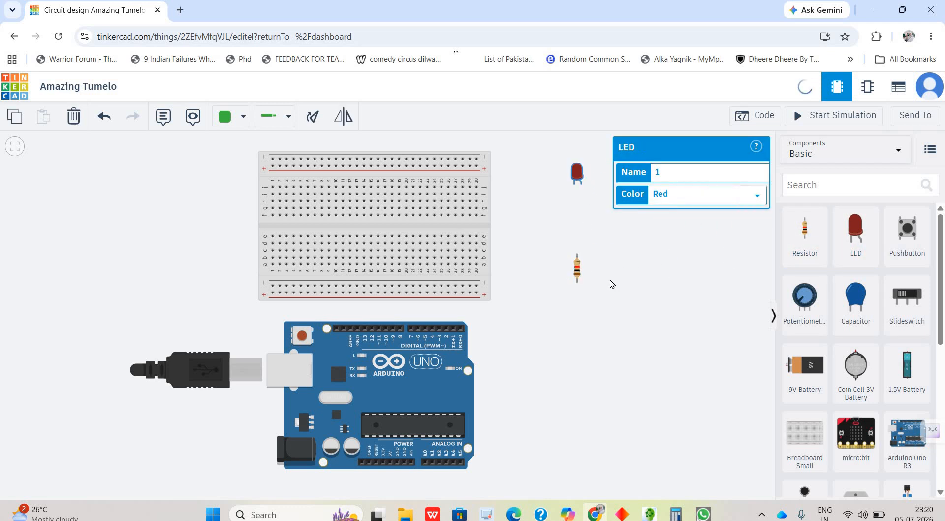
# - Set the resistor's resistance to 220 Ω
pyautogui.scroll(3, 610, 284)
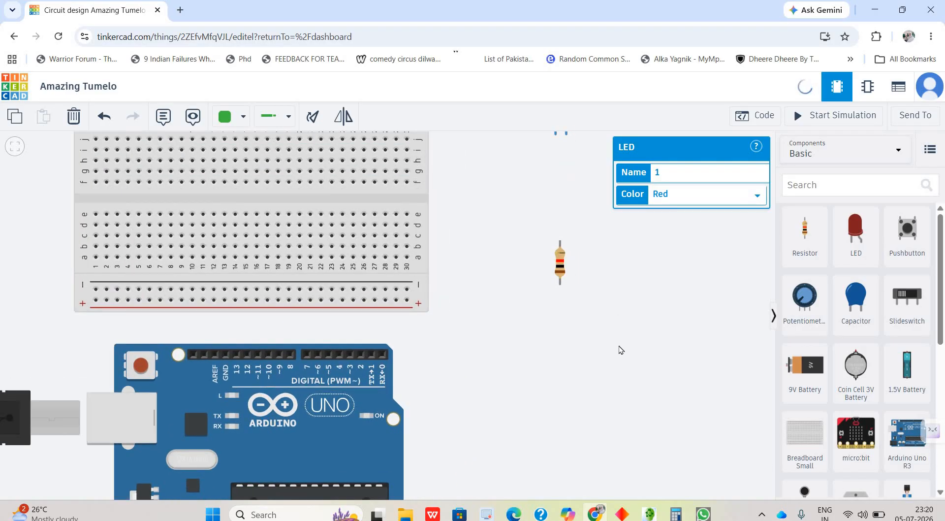
pyautogui.moveTo(605, 255); pyautogui.dragTo(613, 362)
pyautogui.scroll(3, 612, 329)
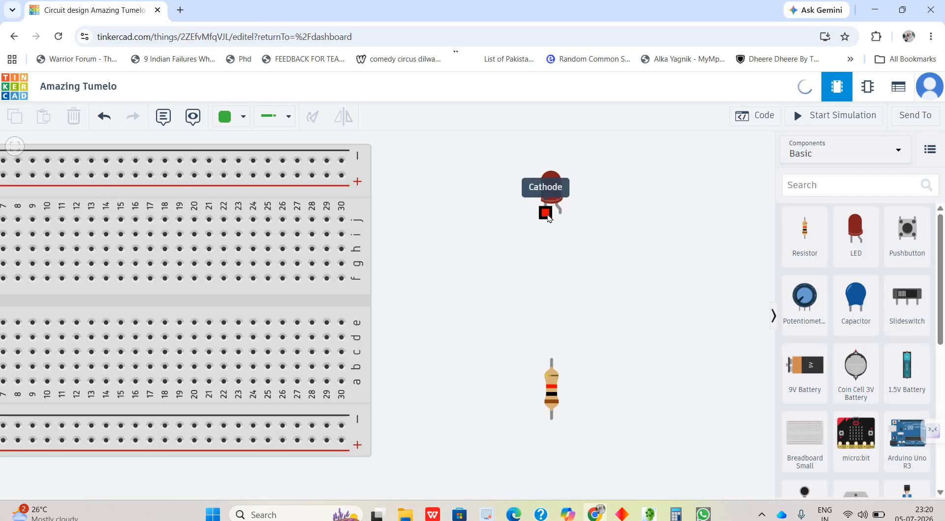
pyautogui.scroll(-1, 610, 359)
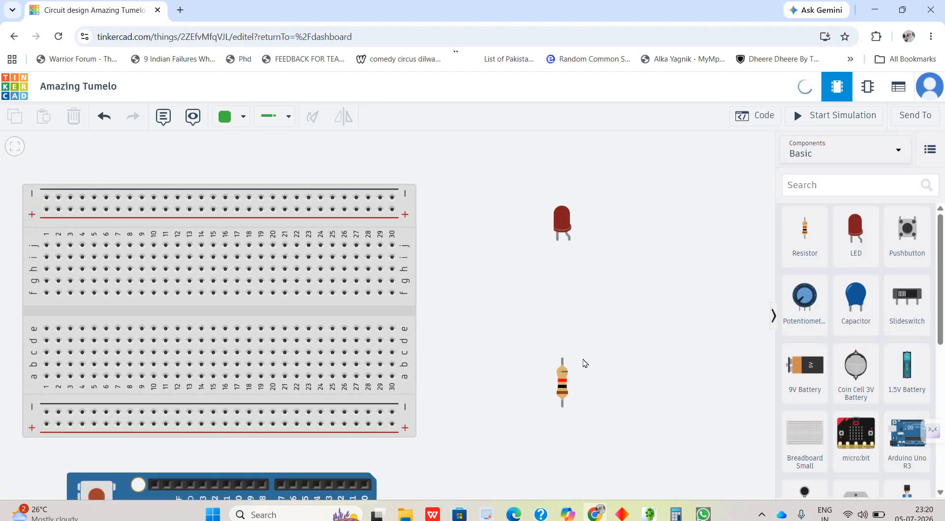
pyautogui.click(569, 392)
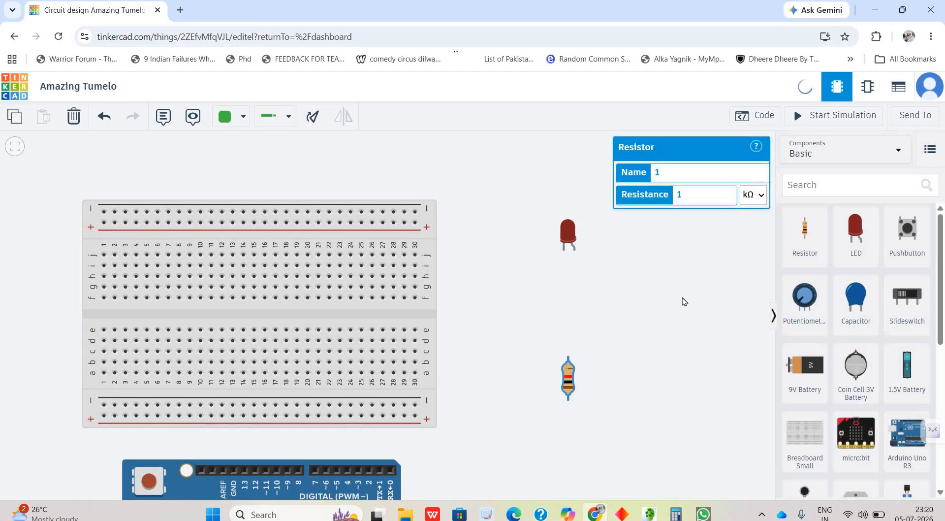
pyautogui.click(760, 198)
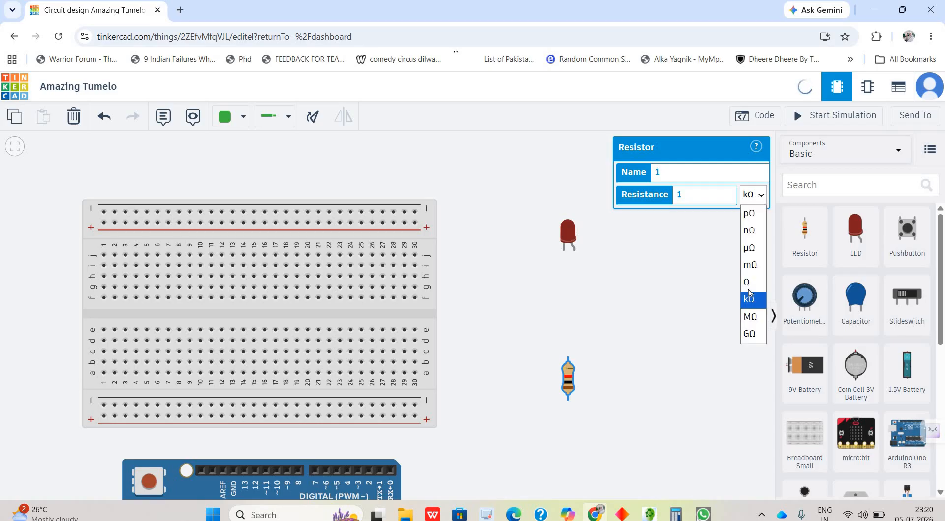
pyautogui.click(756, 198)
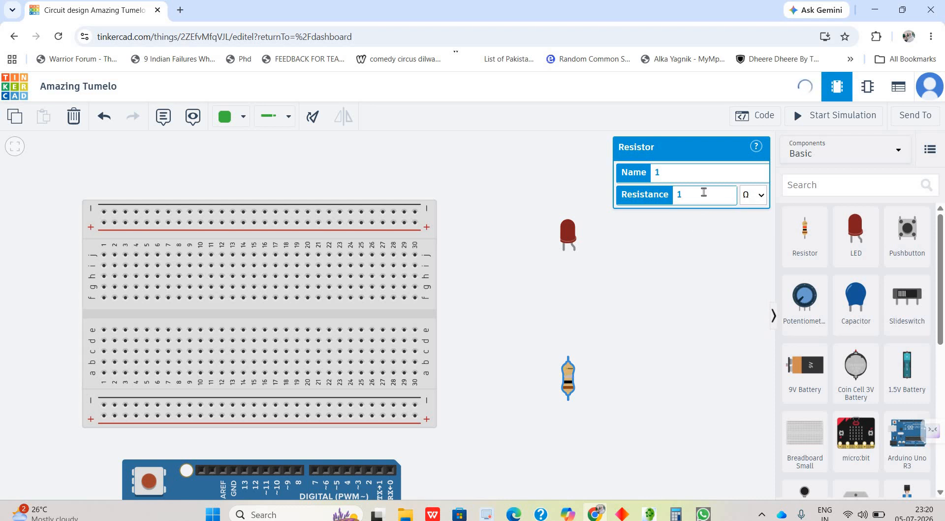
pyautogui.write('220')
pyautogui.click(577, 386)
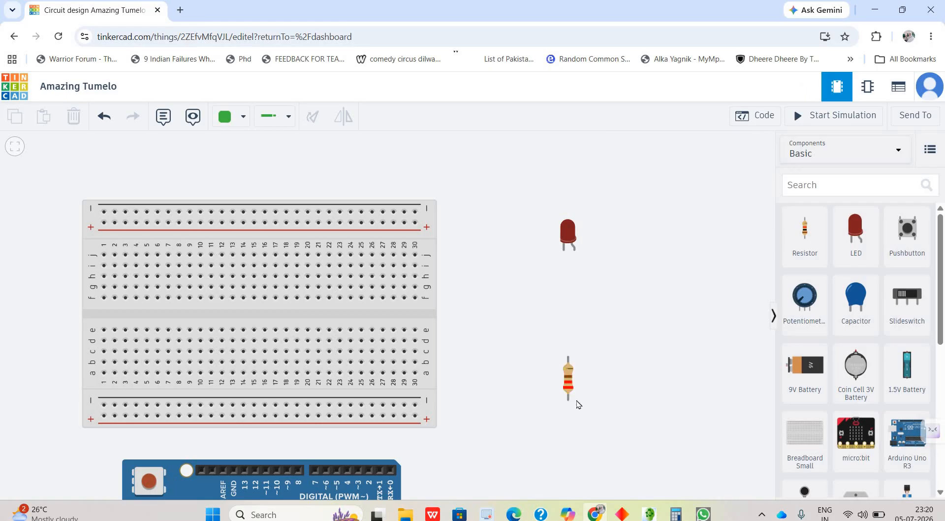
# - Rearrange the layout by shifting the breadboard upward and moving the Arduino Uno up closer beneath it
pyautogui.scroll(-2, 621, 357)
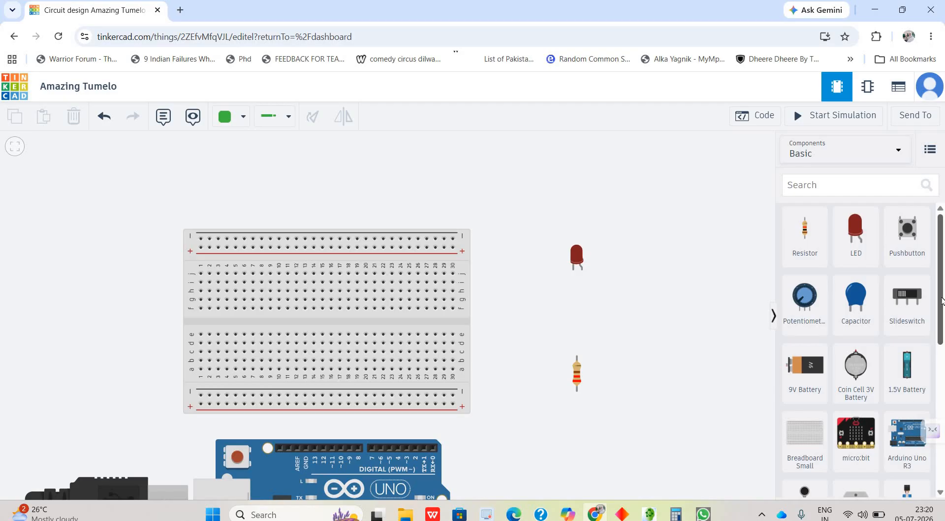
pyautogui.moveTo(944, 321); pyautogui.dragTo(628, 349)
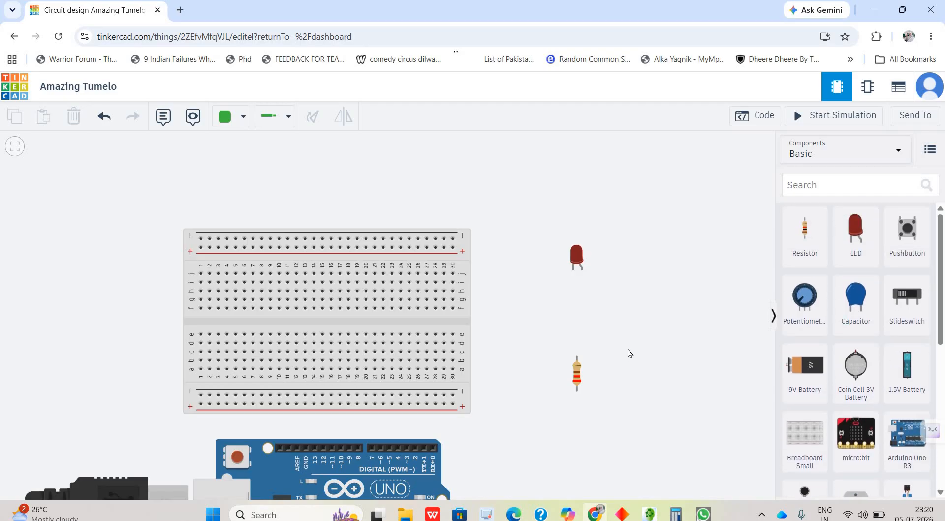
pyautogui.scroll(-2, 628, 349)
pyautogui.moveTo(462, 260); pyautogui.dragTo(445, 213)
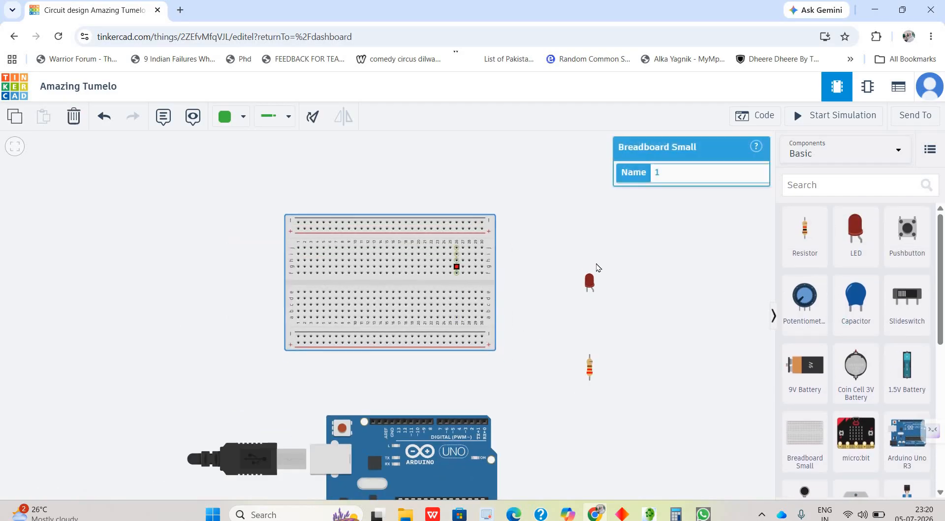
pyautogui.scroll(1, 598, 268)
pyautogui.scroll(-2, 534, 314)
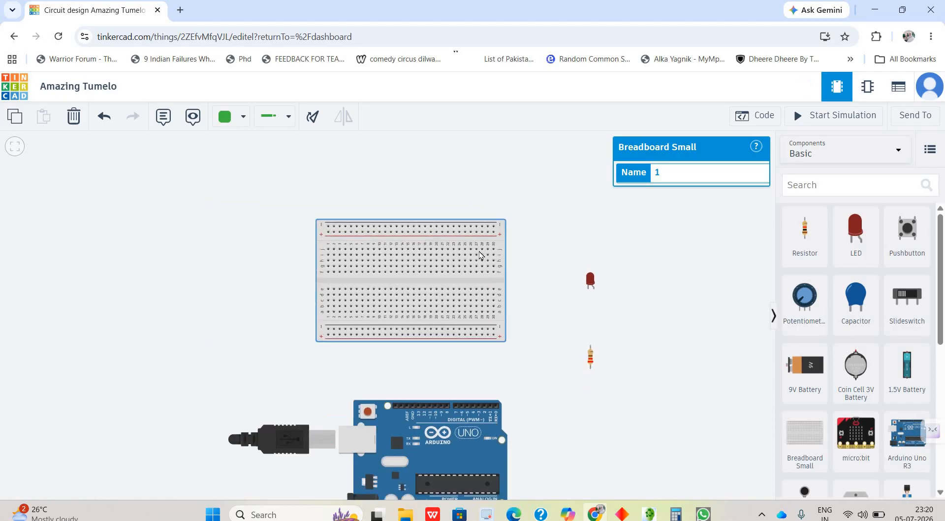
pyautogui.moveTo(484, 230); pyautogui.dragTo(487, 181)
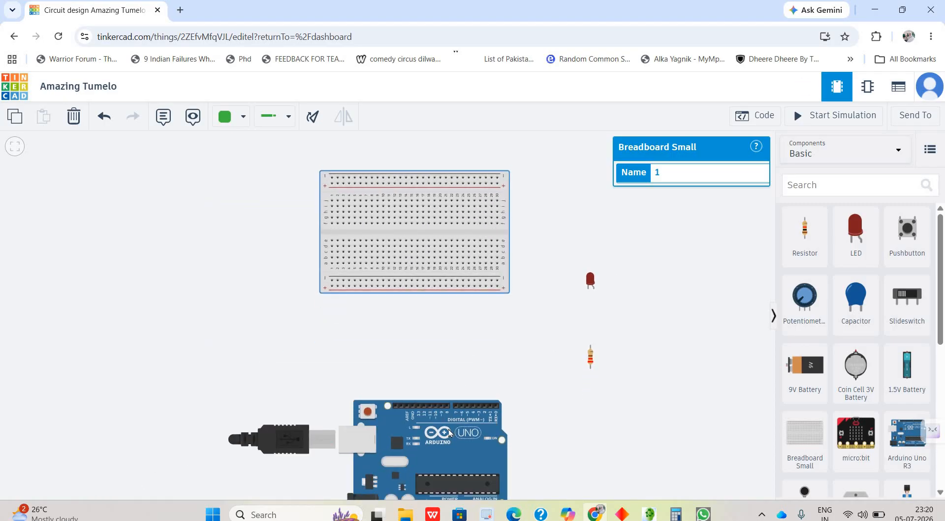
pyautogui.moveTo(476, 446); pyautogui.dragTo(469, 368)
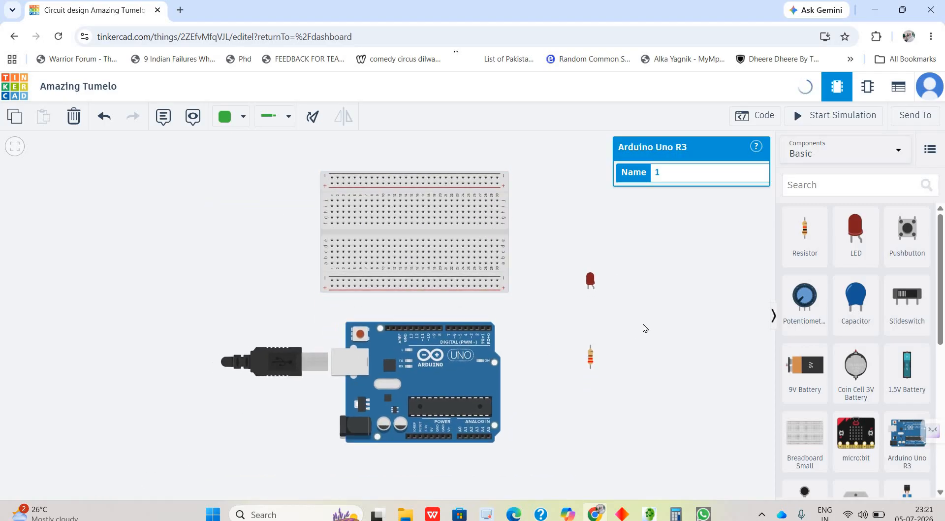
# - Place the LED on the breadboard with its legs in columns 7 and 8, just below the centre gap
pyautogui.scroll(1, 645, 328)
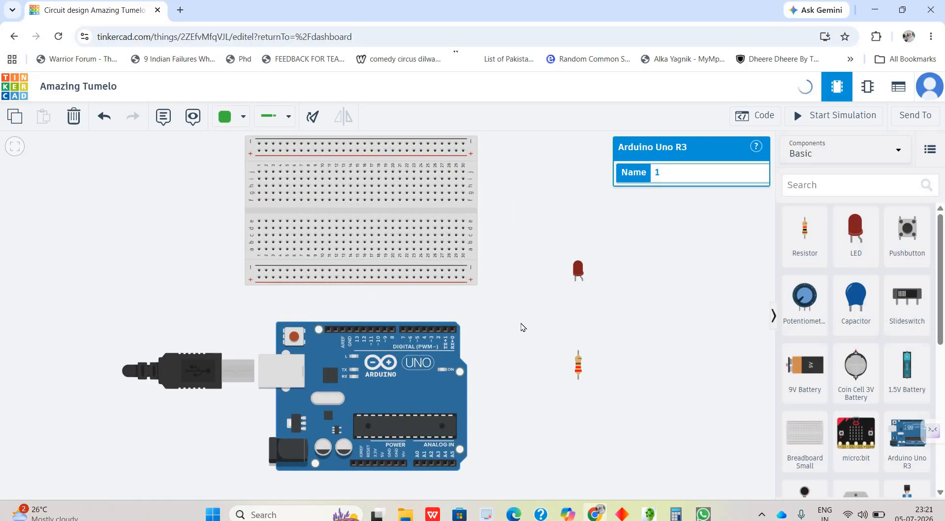
pyautogui.scroll(1, 523, 327)
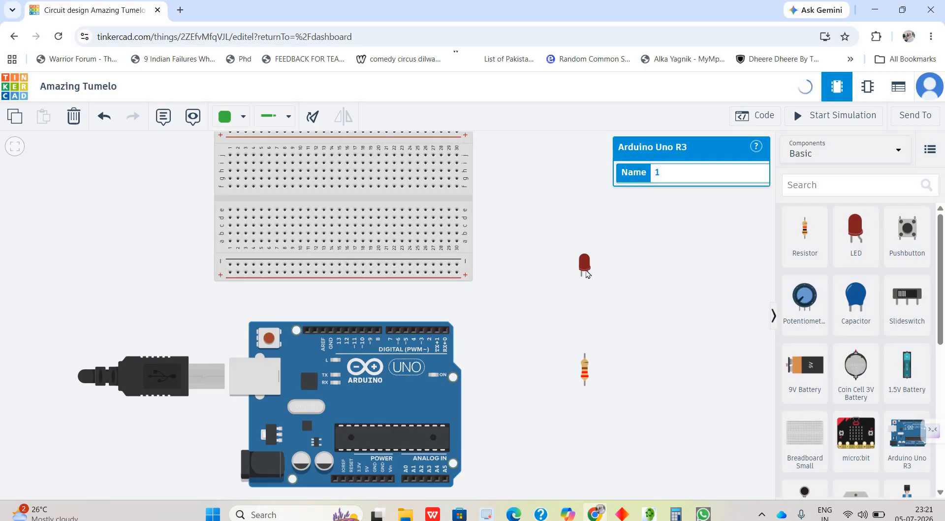
pyautogui.moveTo(586, 274); pyautogui.dragTo(280, 215)
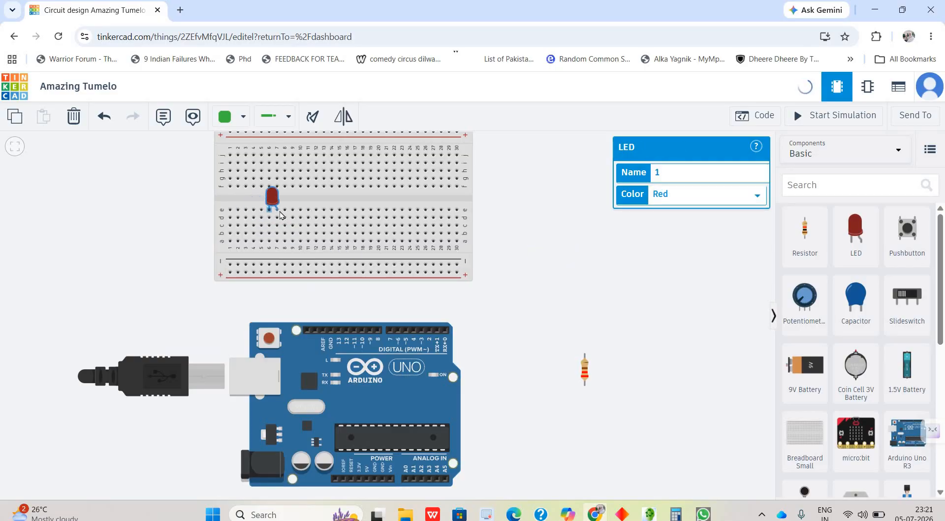
pyautogui.click(677, 298)
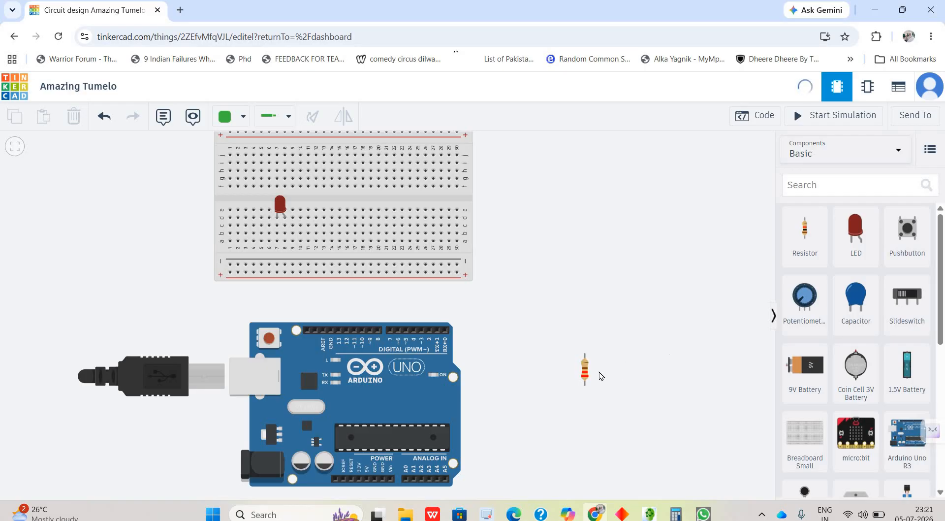
# - Place the 220 Ω resistor in column 7 below the LED and wire its lower lead to the negative rail
pyautogui.moveTo(585, 369); pyautogui.dragTo(276, 245)
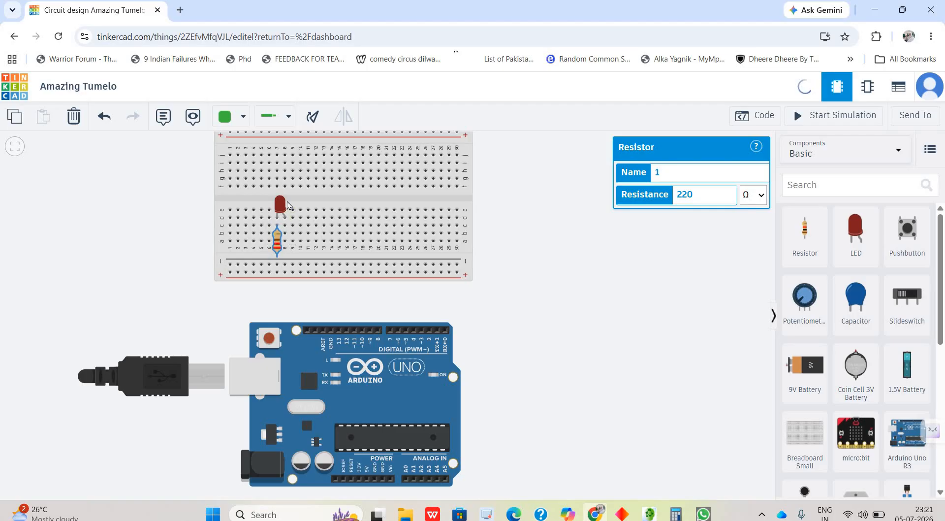
pyautogui.click(278, 264)
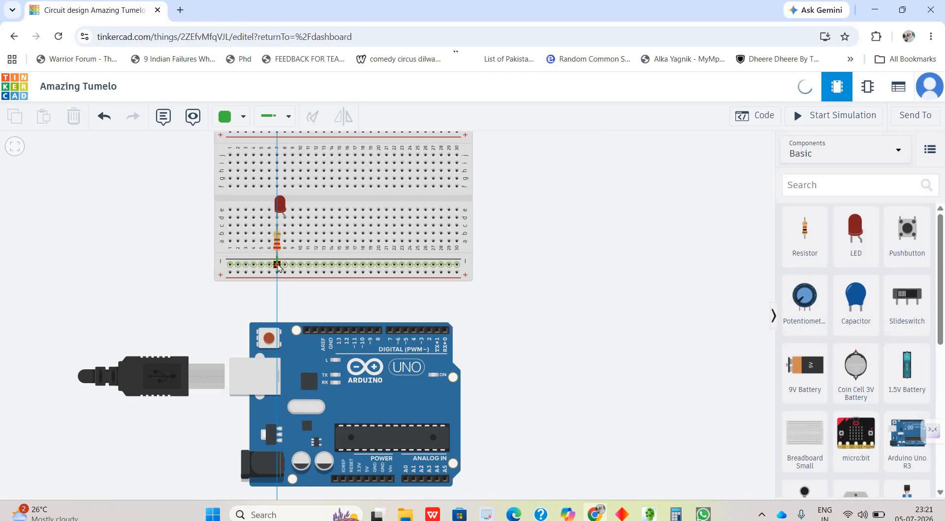
pyautogui.click(609, 289)
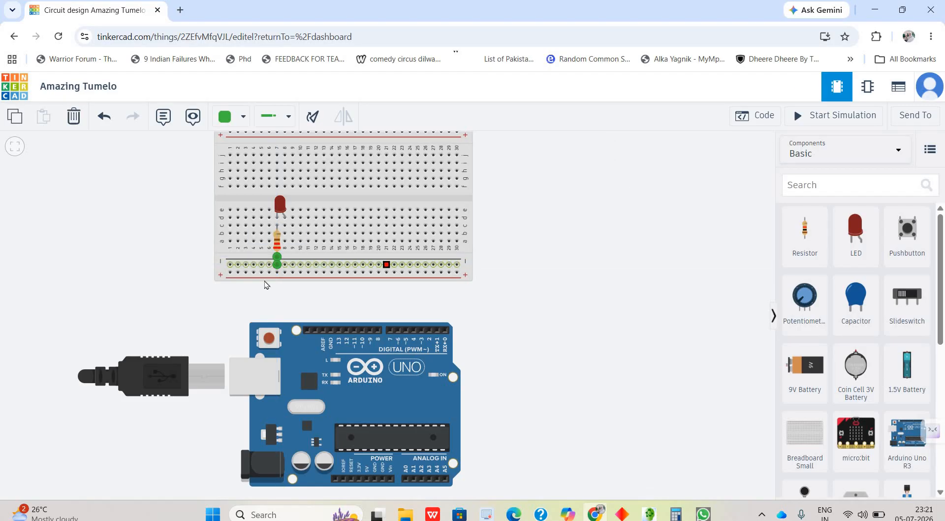
# - Wire the breadboard's lower negative rail at column 1 to the Arduino's GND pin beside pin 13, routing it with two bends
pyautogui.click(230, 265)
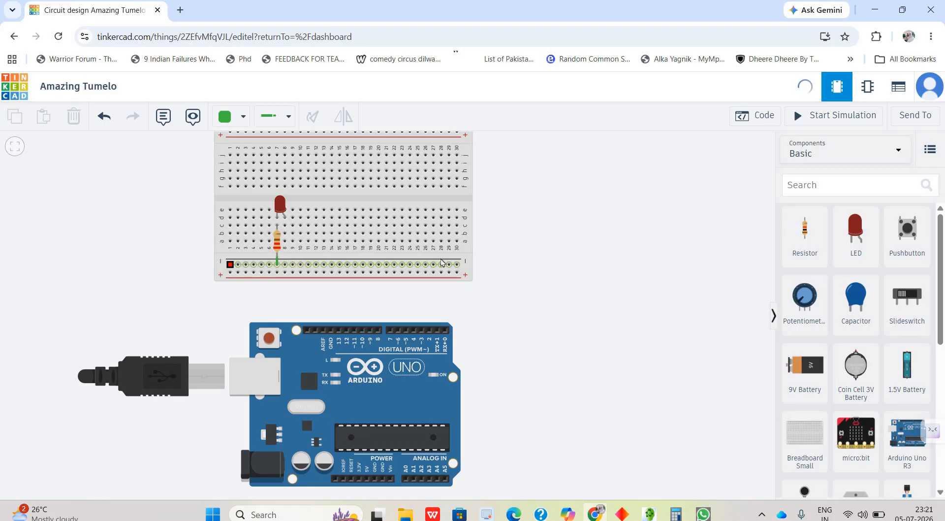
pyautogui.click(230, 266)
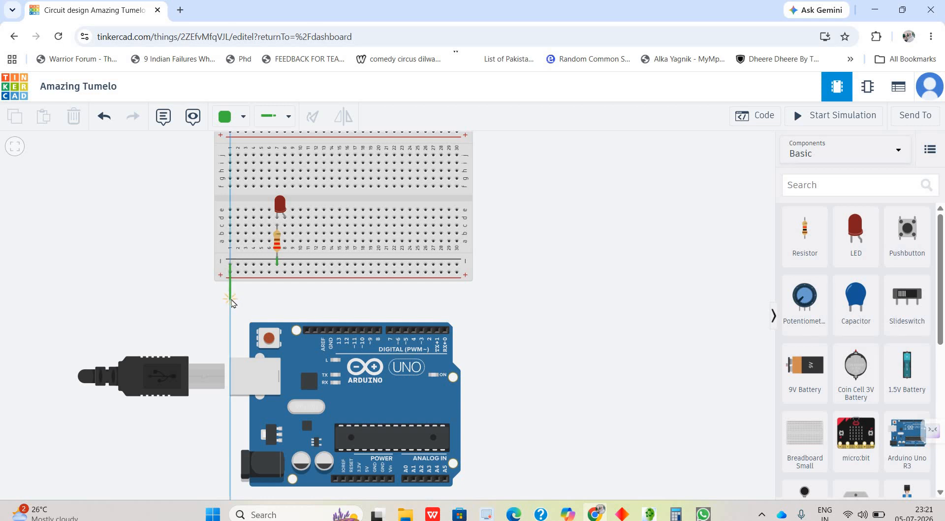
pyautogui.click(246, 304)
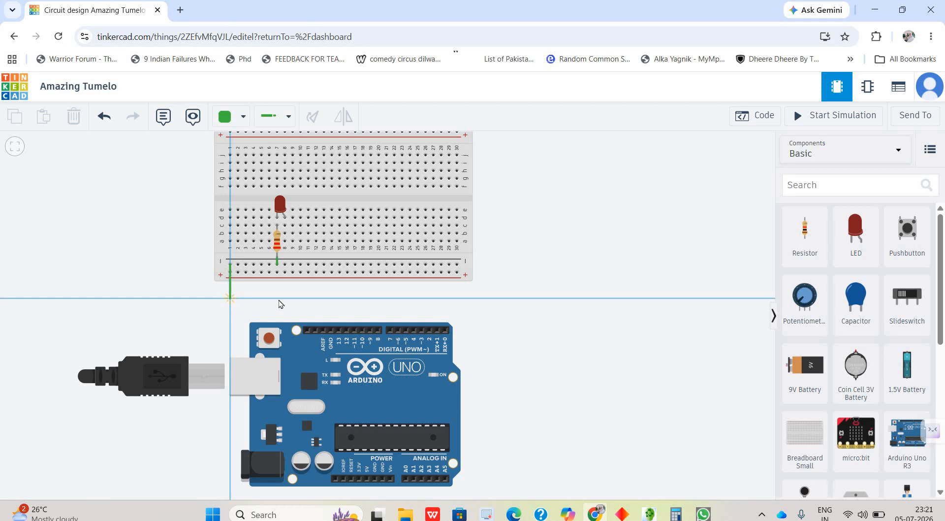
pyautogui.click(329, 310)
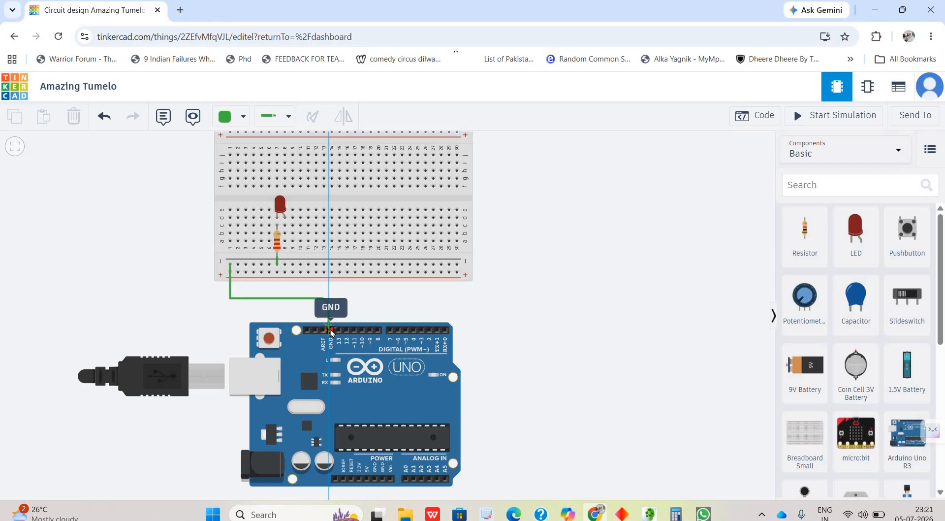
pyautogui.click(331, 331)
# - Change the color of the ground wire between the negative rail and the Arduino's GND pin to black
pyautogui.moveTo(295, 301); pyautogui.dragTo(296, 301)
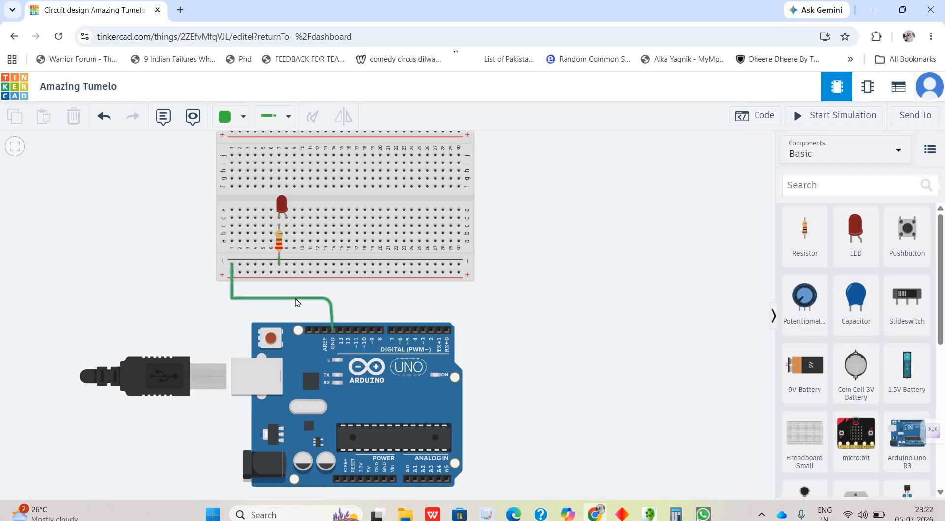
pyautogui.click(296, 298)
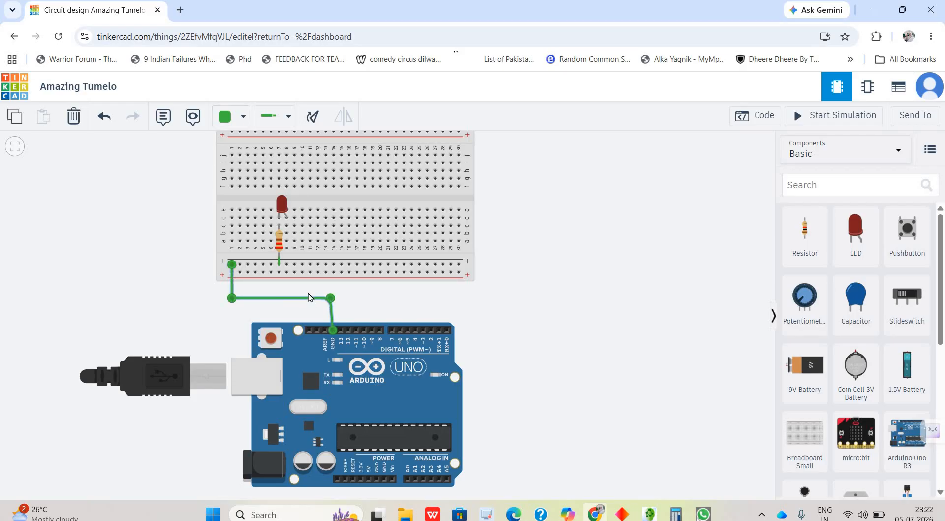
pyautogui.click(242, 122)
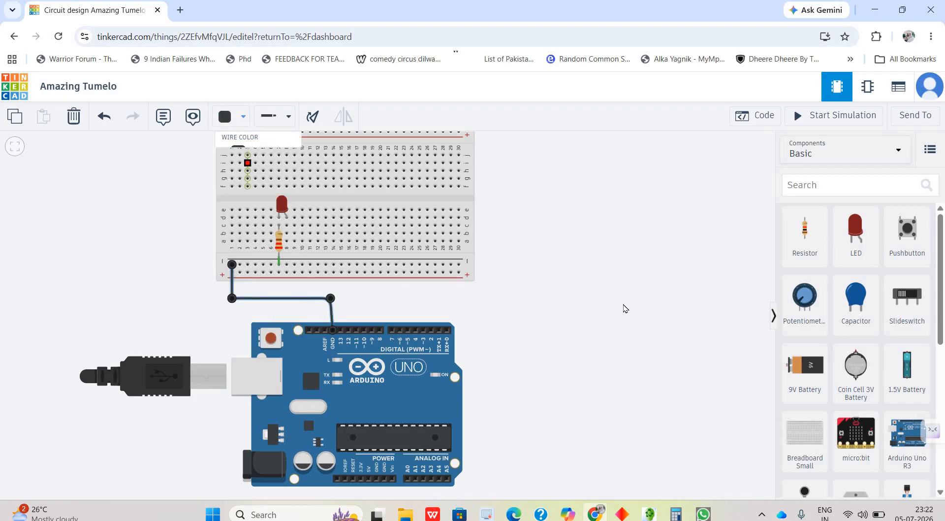
pyautogui.click(621, 302)
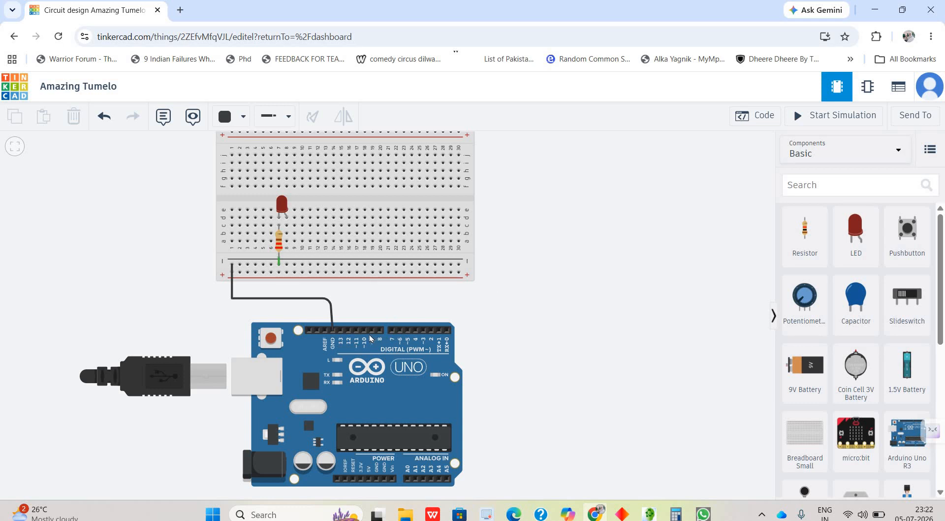
# - Wire the LED's column 8 on the breadboard, at row c, to the Arduino's digital pin 10 with two bends
pyautogui.click(287, 227)
pyautogui.click(289, 271)
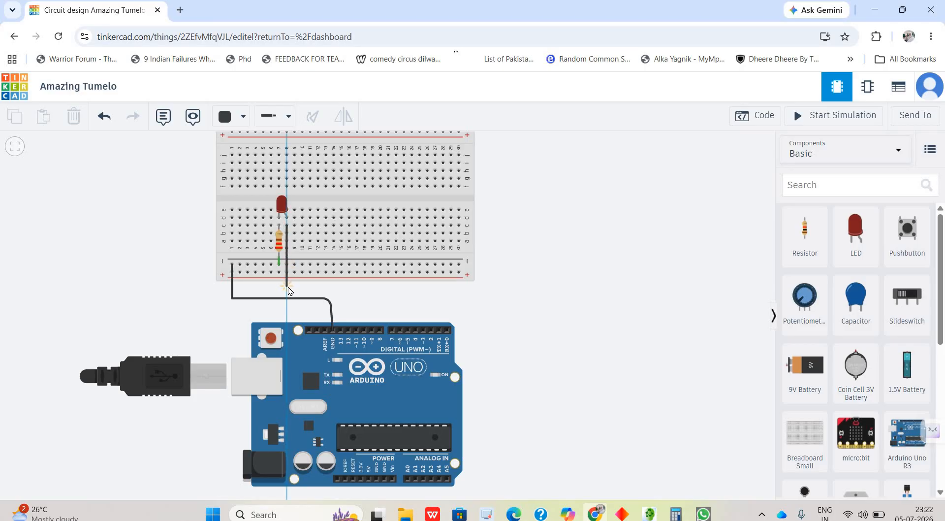
pyautogui.click(291, 290)
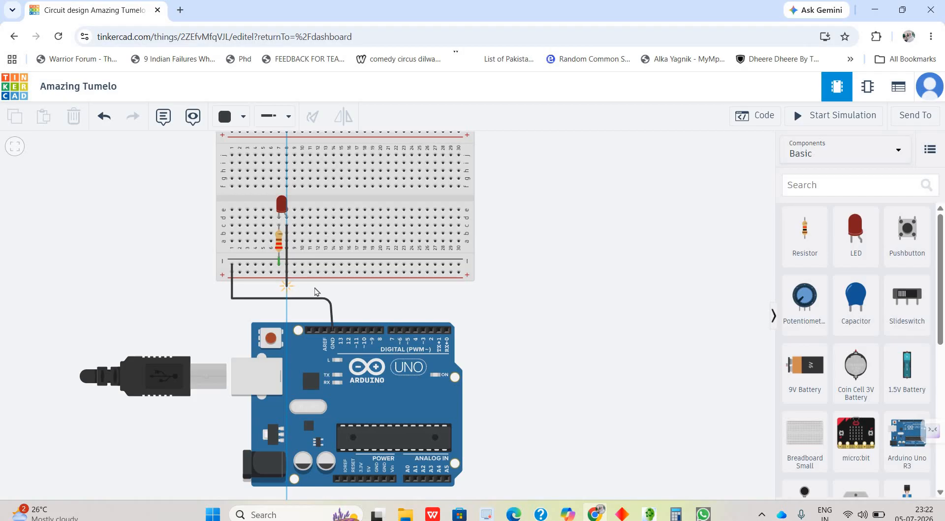
pyautogui.click(363, 290)
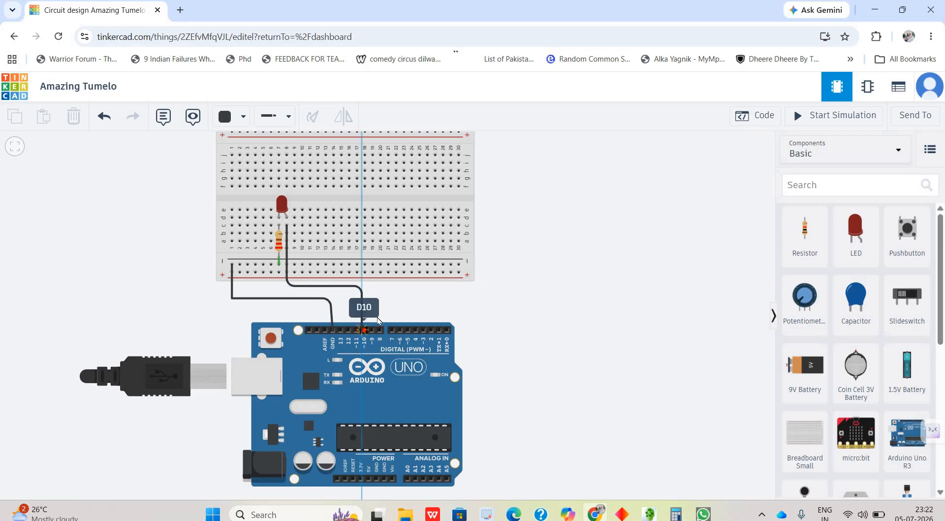
pyautogui.click(378, 319)
# - Change the color of the wire between column 8 and digital pin 10 to red
pyautogui.click(321, 290)
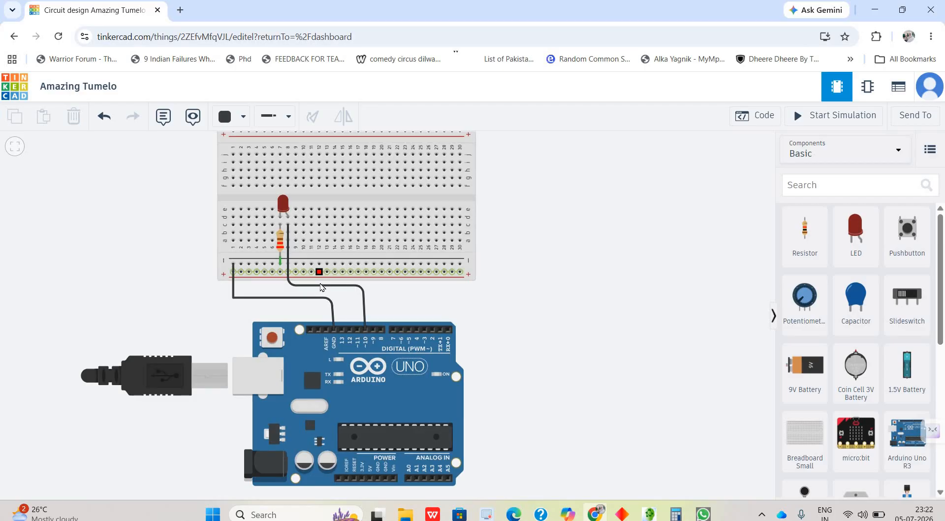
pyautogui.click(317, 282)
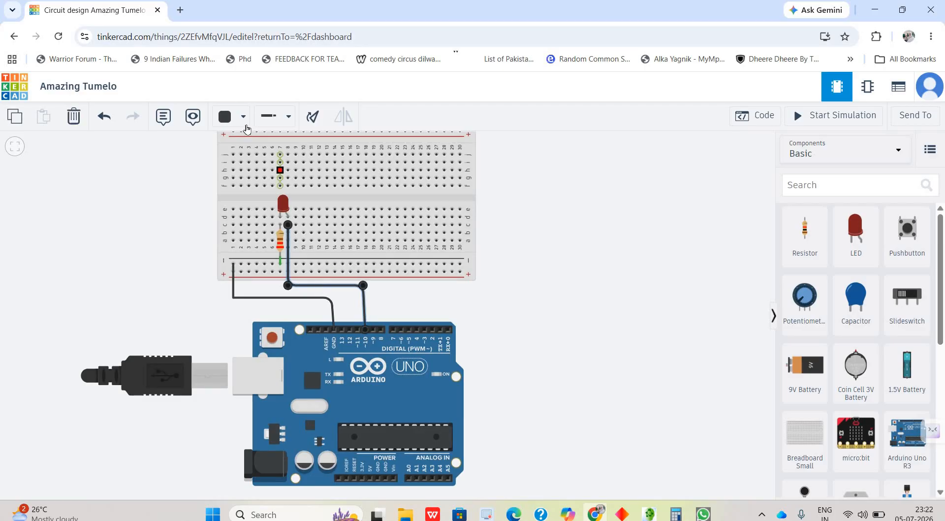
pyautogui.click(231, 116)
pyautogui.click(285, 178)
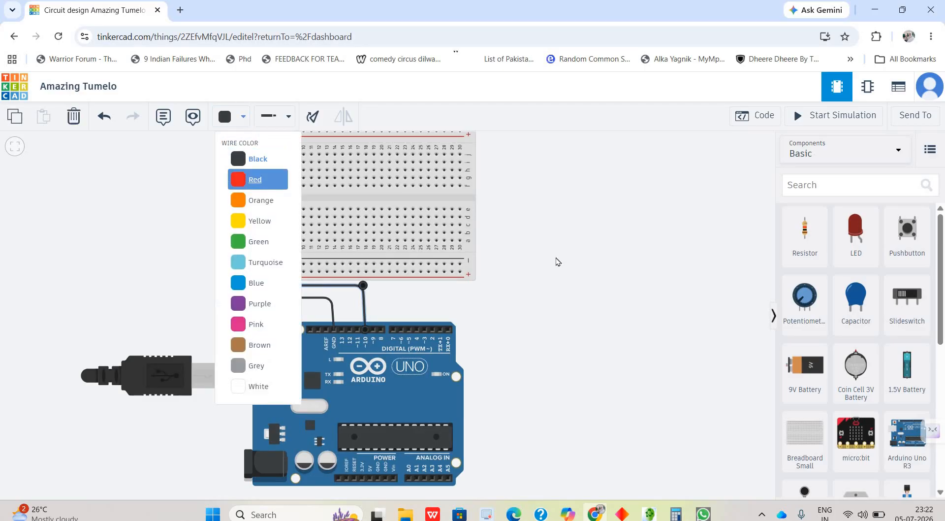
pyautogui.click(580, 262)
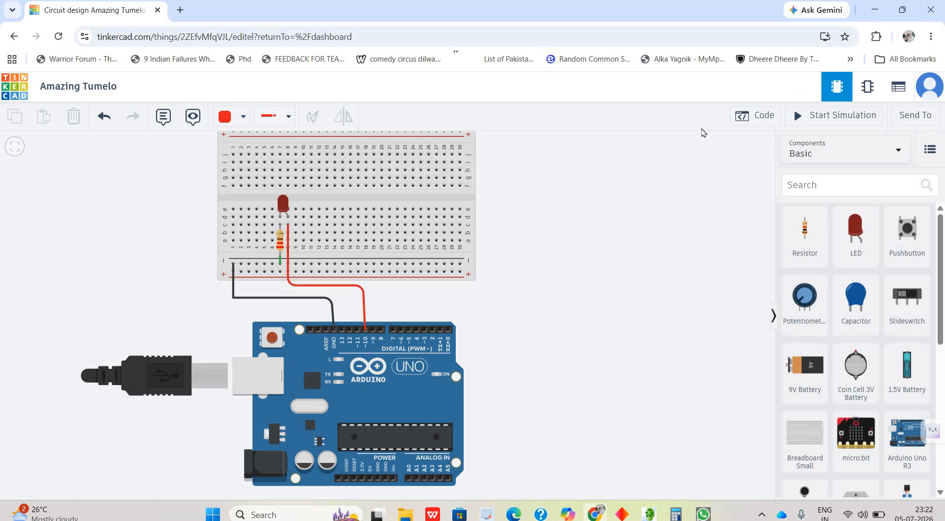
# - Open the Arduino's code and switch the edit mode from Blocks to Text, accepting the loss of the blocks
pyautogui.click(749, 116)
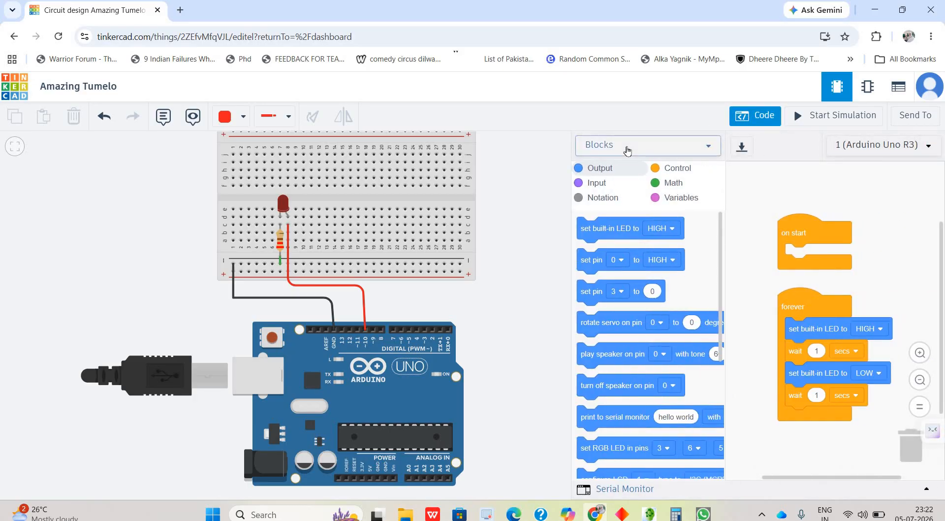
pyautogui.click(627, 150)
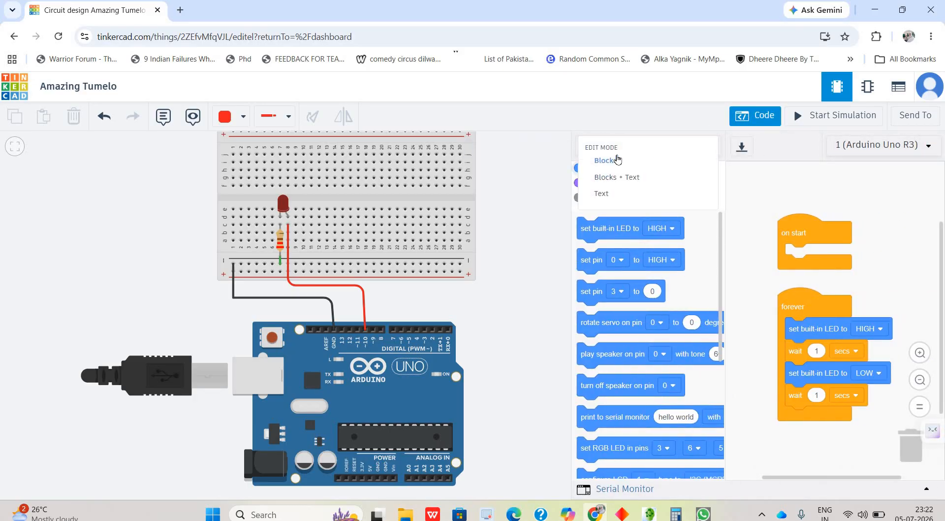
pyautogui.click(609, 199)
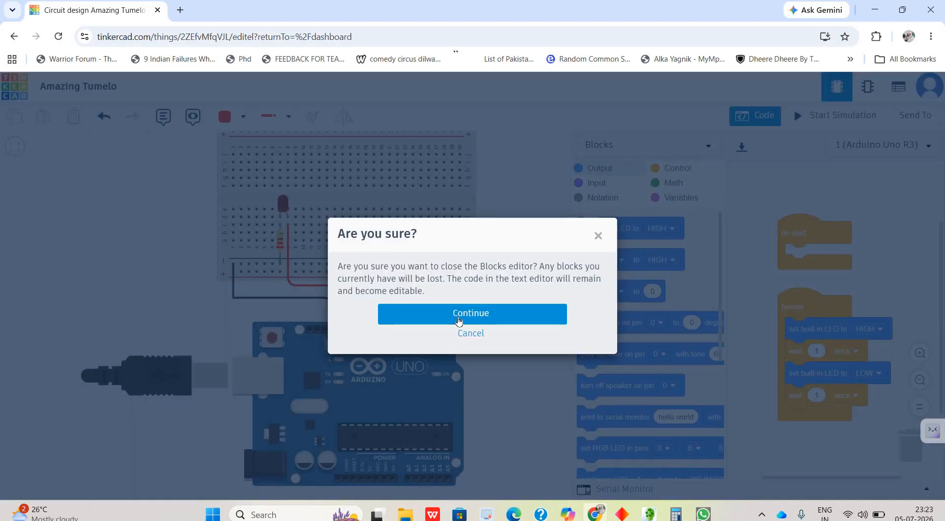
pyautogui.click(459, 318)
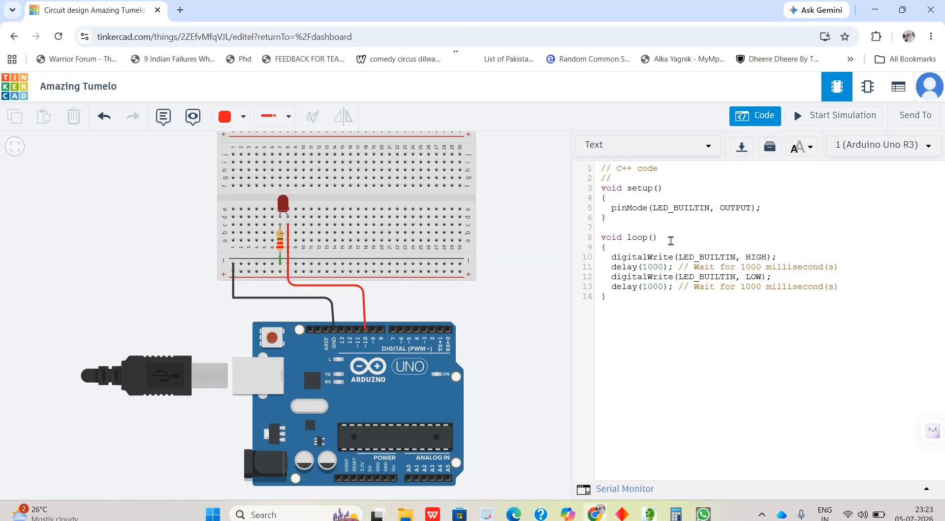
# - Replace LED_BUILTIN with 10 in the pinMode call inside setup()
pyautogui.click(711, 208)
pyautogui.press('BackSpace')
pyautogui.press('BackSpace')
pyautogui.press('BackSpace')
pyautogui.press('BackSpace')
pyautogui.press('BackSpace')
pyautogui.press('BackSpace')
pyautogui.press('BackSpace')
pyautogui.press('BackSpace')
pyautogui.press('BackSpace')
pyautogui.press('BackSpace')
pyautogui.press('BackSpace')
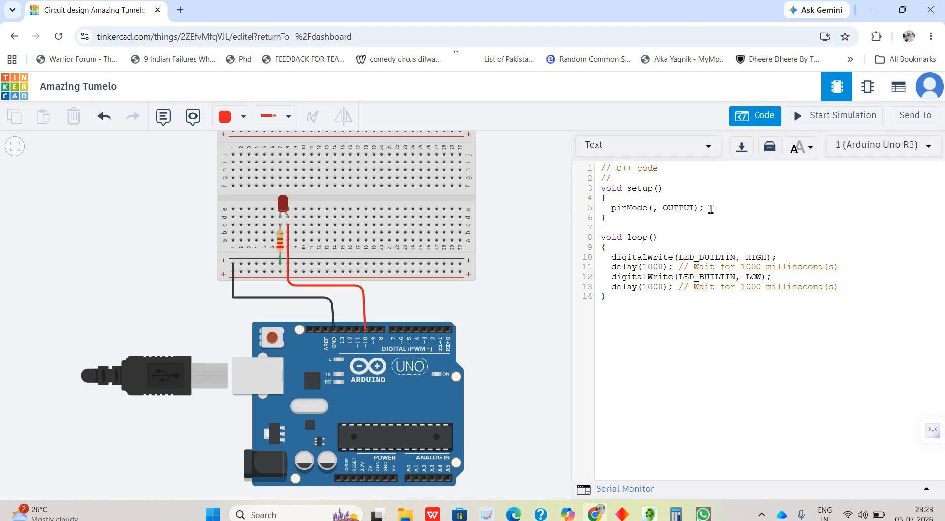
pyautogui.write('10')
# - Replace LED_BUILTIN with 10 in the digitalWrite call that sets the pin HIGH
pyautogui.click(735, 257)
pyautogui.press('BackSpace')
pyautogui.press('BackSpace')
pyautogui.press('BackSpace')
pyautogui.press('BackSpace')
pyautogui.press('BackSpace')
pyautogui.press('BackSpace')
pyautogui.press('BackSpace')
pyautogui.press('BackSpace')
pyautogui.press('BackSpace')
pyautogui.press('BackSpace')
pyautogui.press('BackSpace')
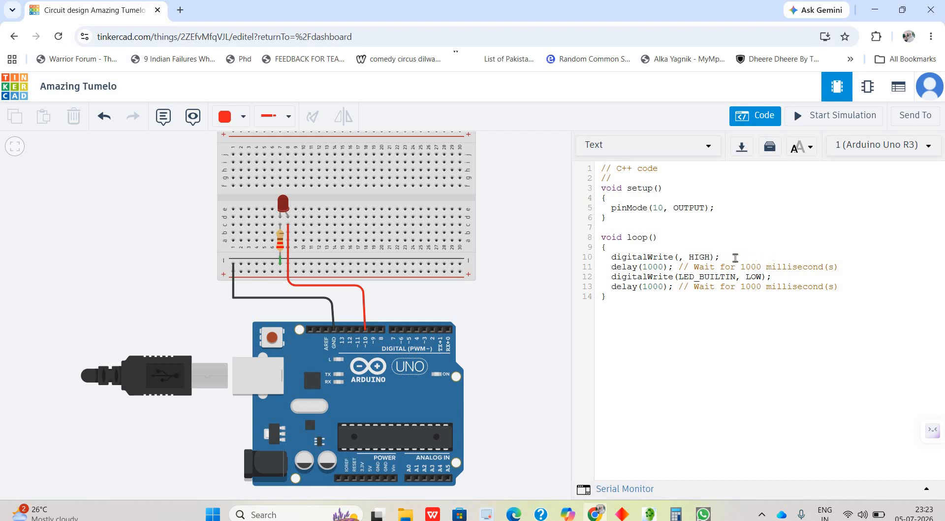
pyautogui.write('10')
# - Replace LED_BUILTIN with 10 in the digitalWrite call that sets the pin LOW
pyautogui.click(736, 277)
pyautogui.press('BackSpace')
pyautogui.press('BackSpace')
pyautogui.press('BackSpace')
pyautogui.press('BackSpace')
pyautogui.press('BackSpace')
pyautogui.press('BackSpace')
pyautogui.press('BackSpace')
pyautogui.press('BackSpace')
pyautogui.press('BackSpace')
pyautogui.press('BackSpace')
pyautogui.press('BackSpace')
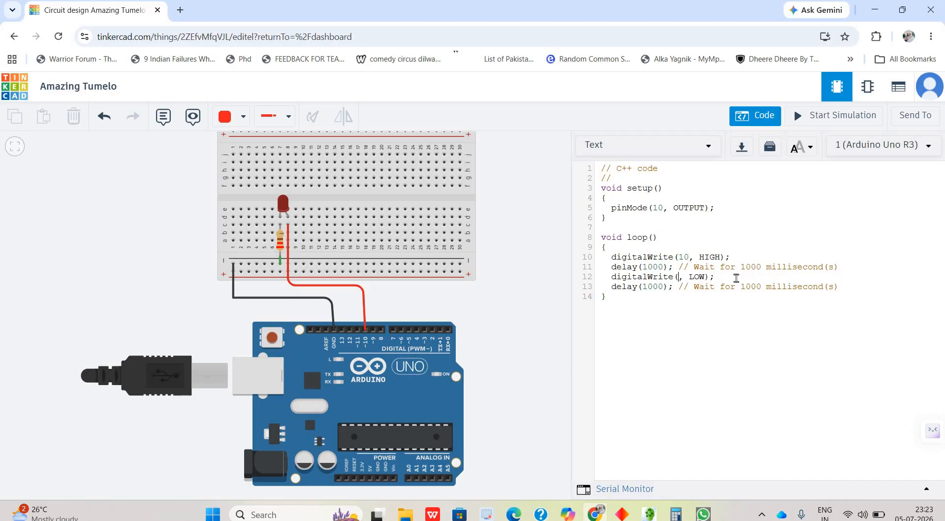
pyautogui.write('10')
pyautogui.click(753, 342)
# - Run the simulation to check the LED's blinking up close, and stop it after about ten seconds
pyautogui.click(831, 121)
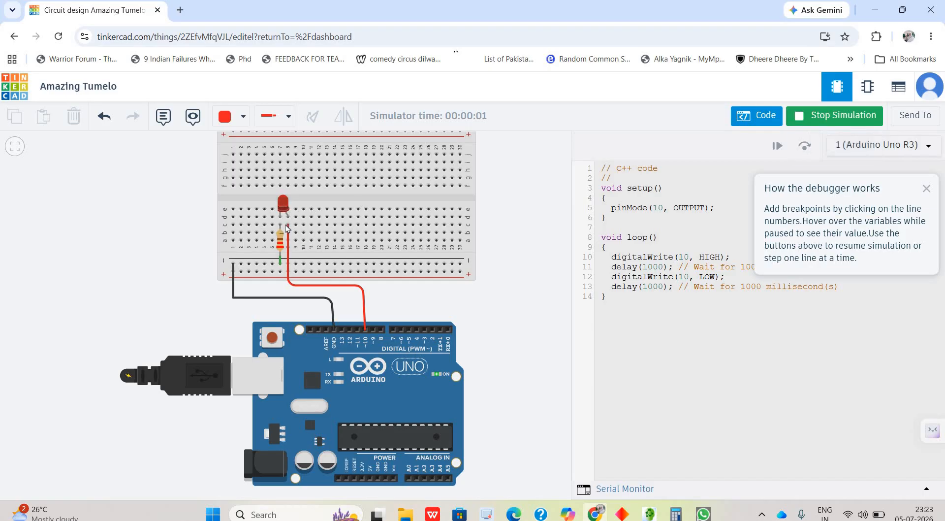
pyautogui.scroll(2, 547, 324)
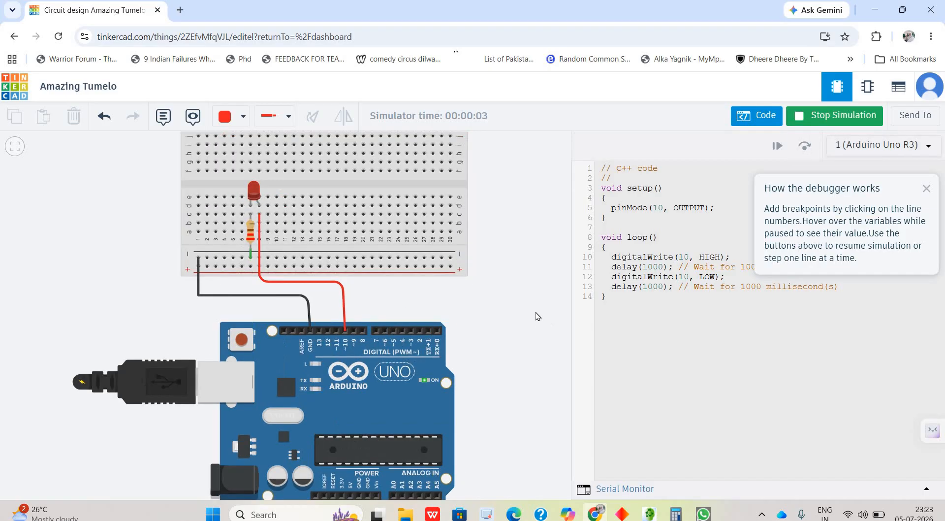
pyautogui.scroll(1, 497, 319)
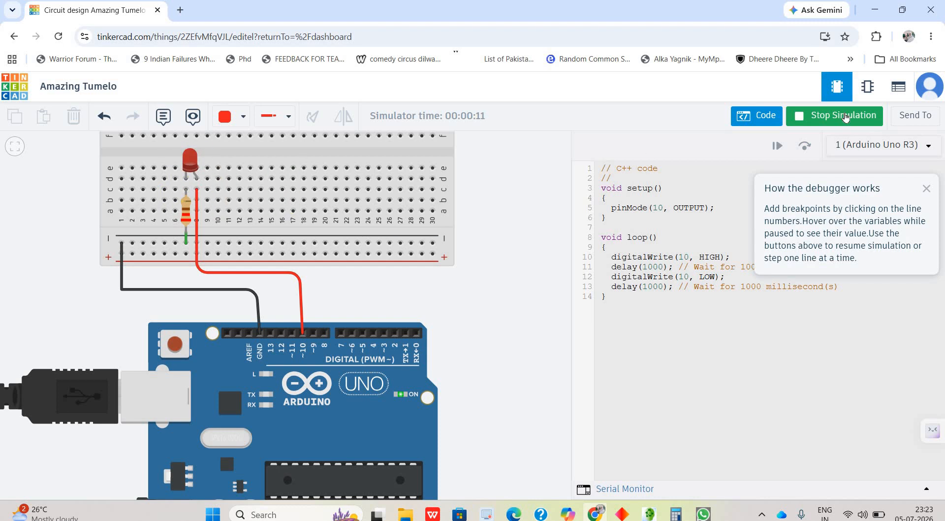
pyautogui.click(845, 116)
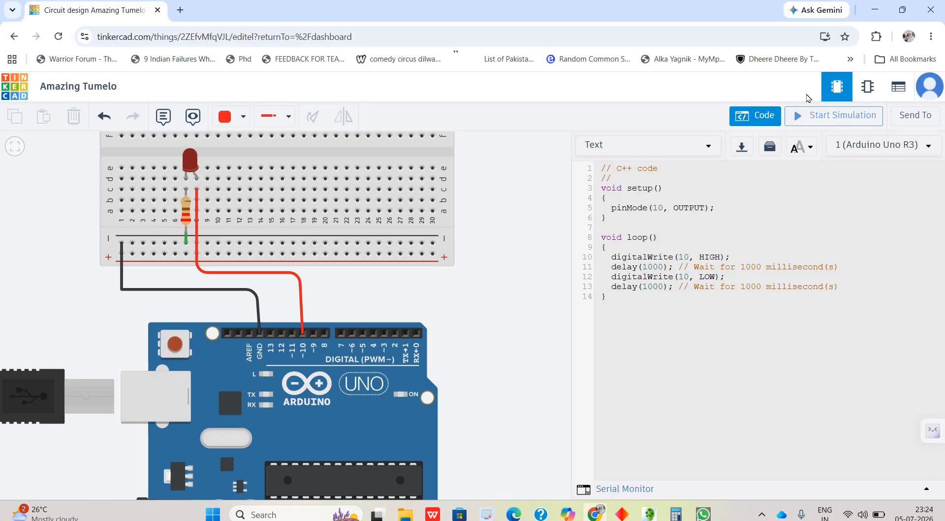
pyautogui.scroll(-5, 536, 278)
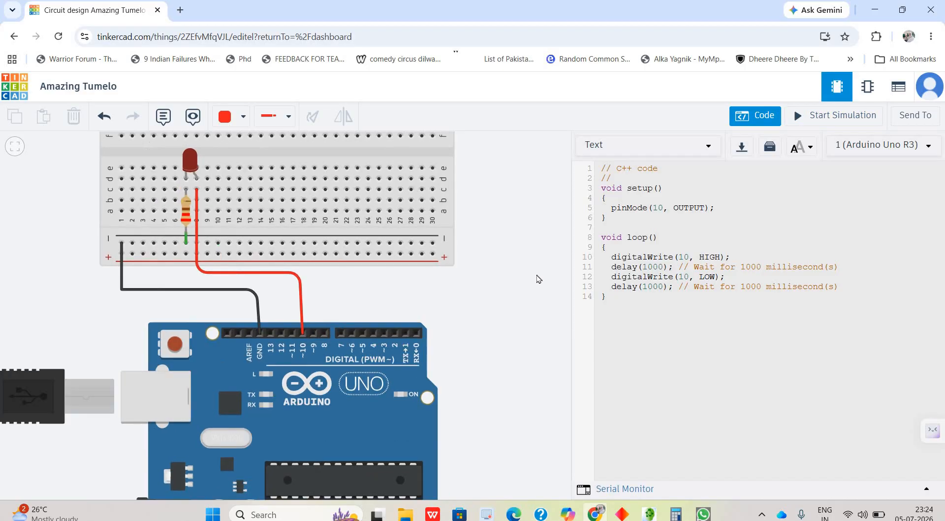
pyautogui.scroll(-2, 538, 278)
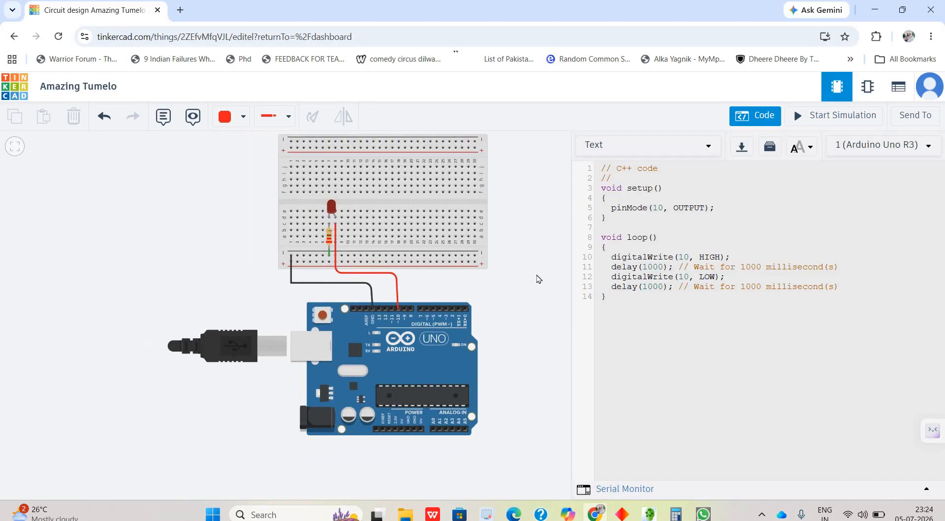